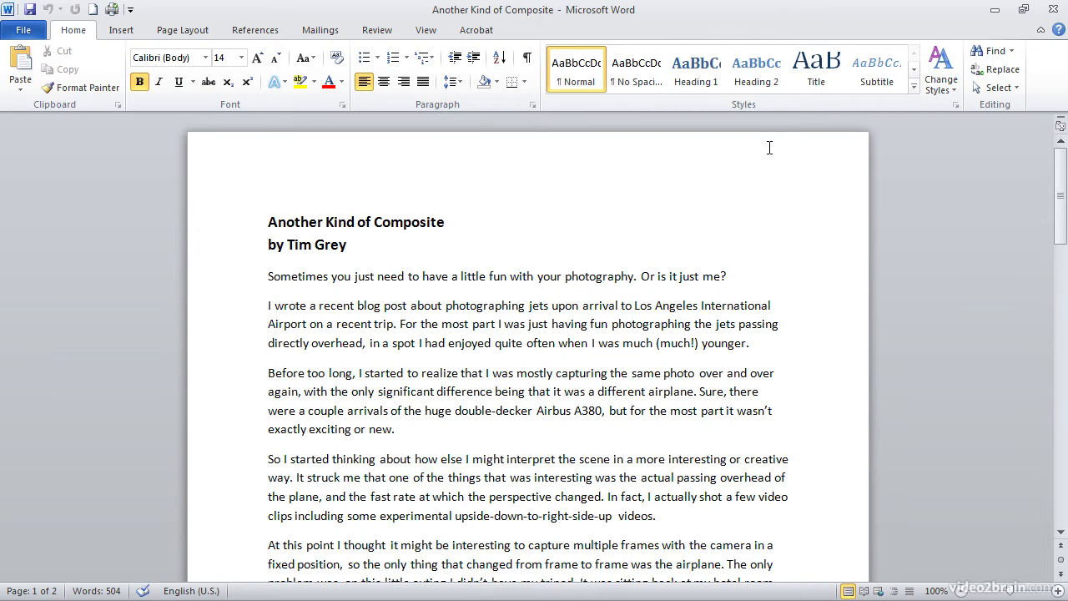
Add an empty paragraph after the intro sentence 'Or is it just me?' to hold a picture.
left_click(734, 277)
key("Return")
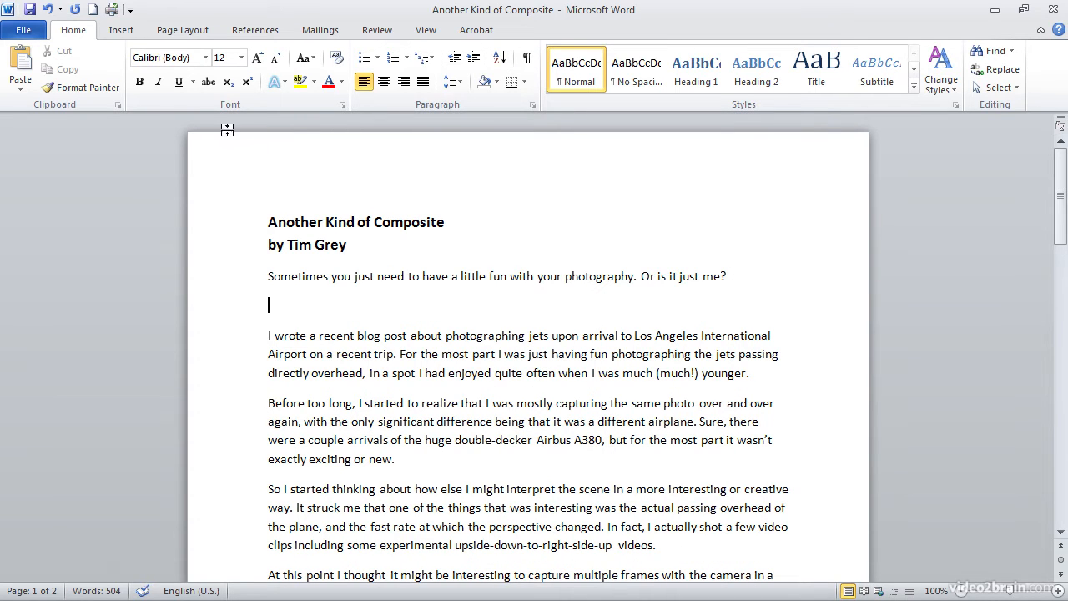
left_click(121, 30)
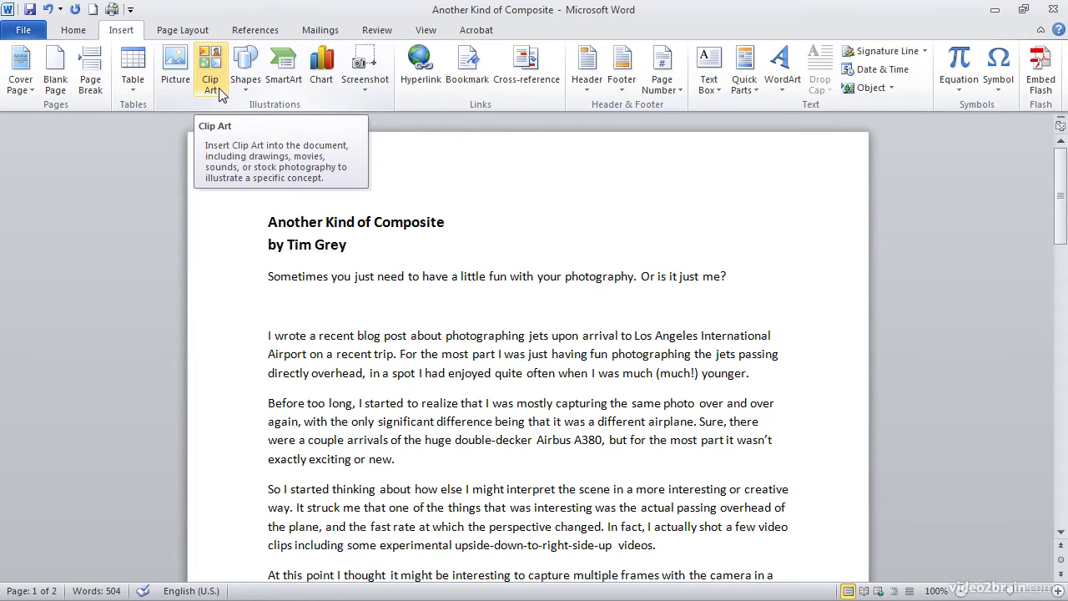
Insert the '747 Landing Composite' picture from the Chapter 4 folder onto the empty line.
left_click(175, 67)
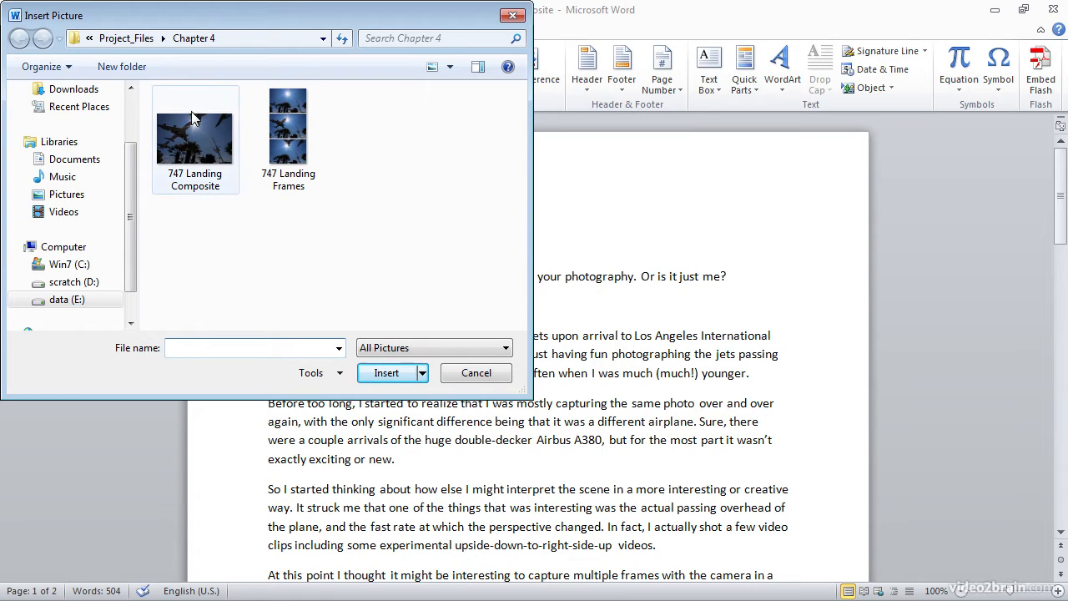
left_click(198, 149)
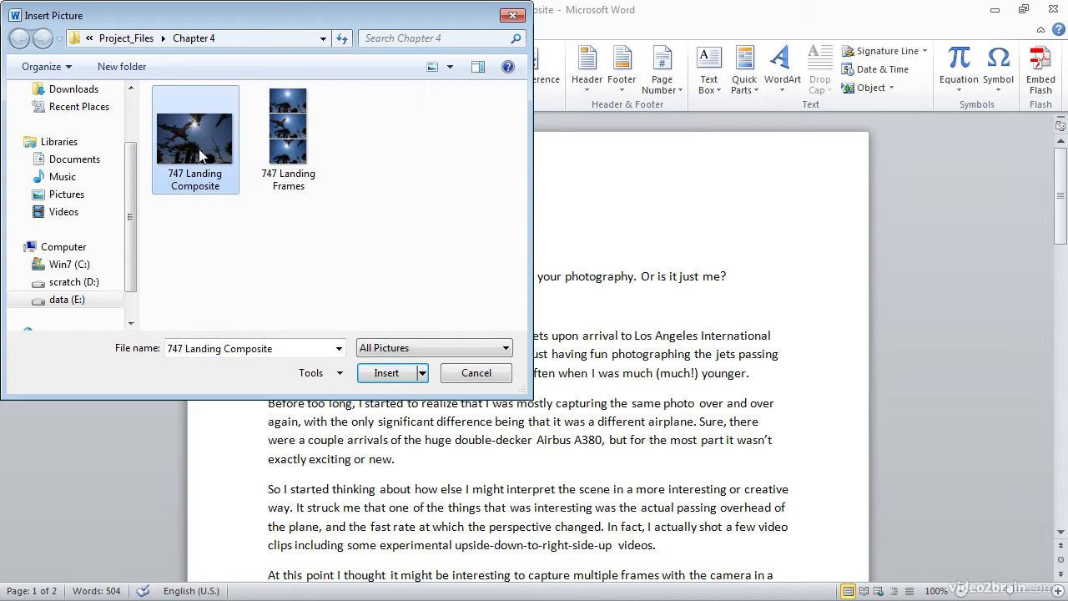
left_click(386, 373)
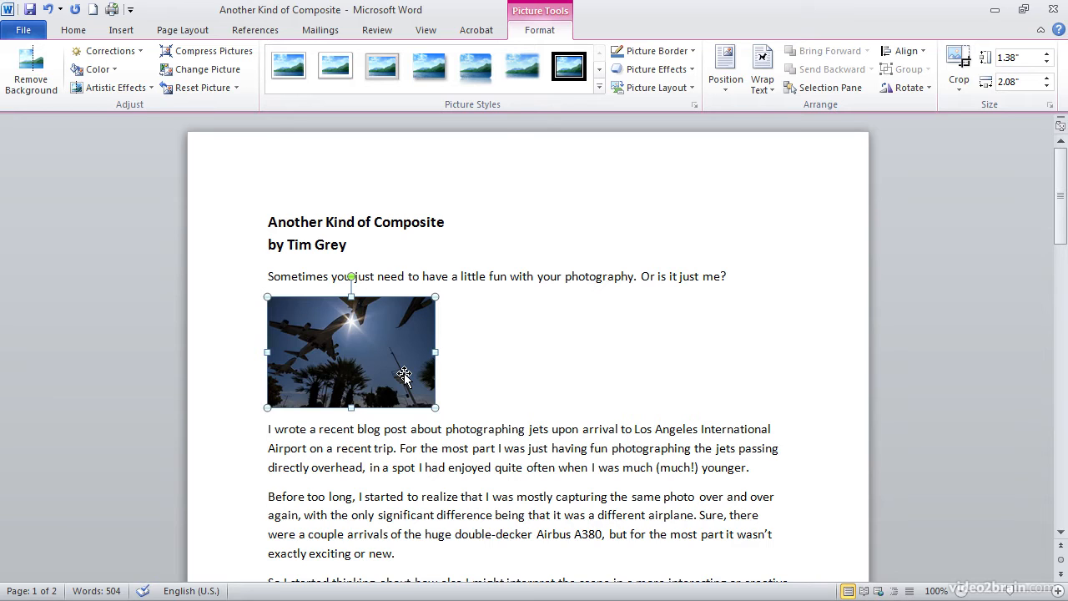
Enlarge the composite jet photo to about 2.61 by 3.95 inches, undoing one change.
left_click_drag(435, 407, 585, 505)
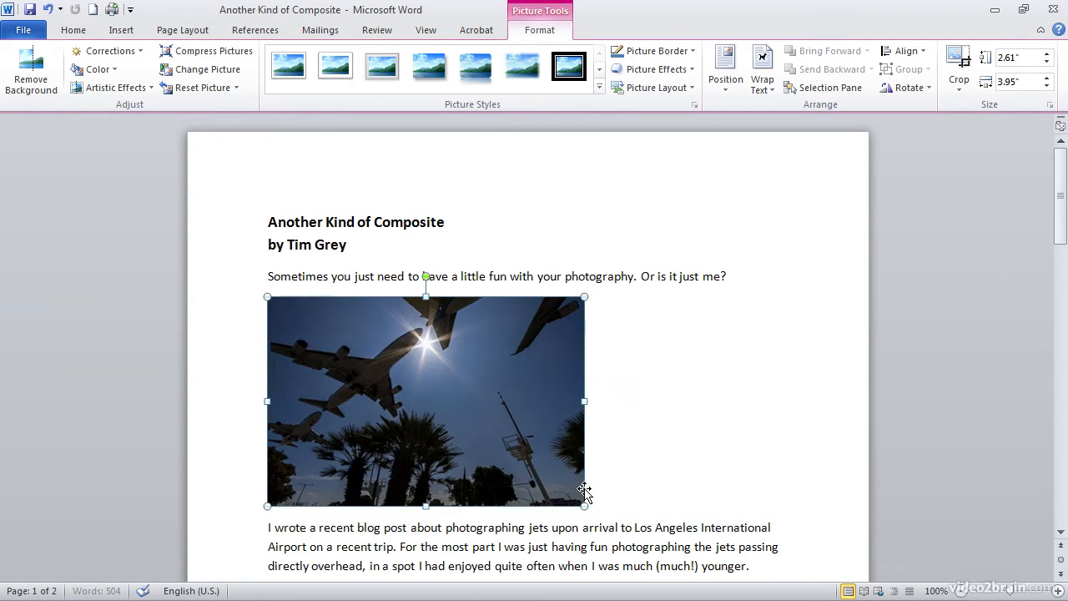
scroll(618, 478, "down", 3)
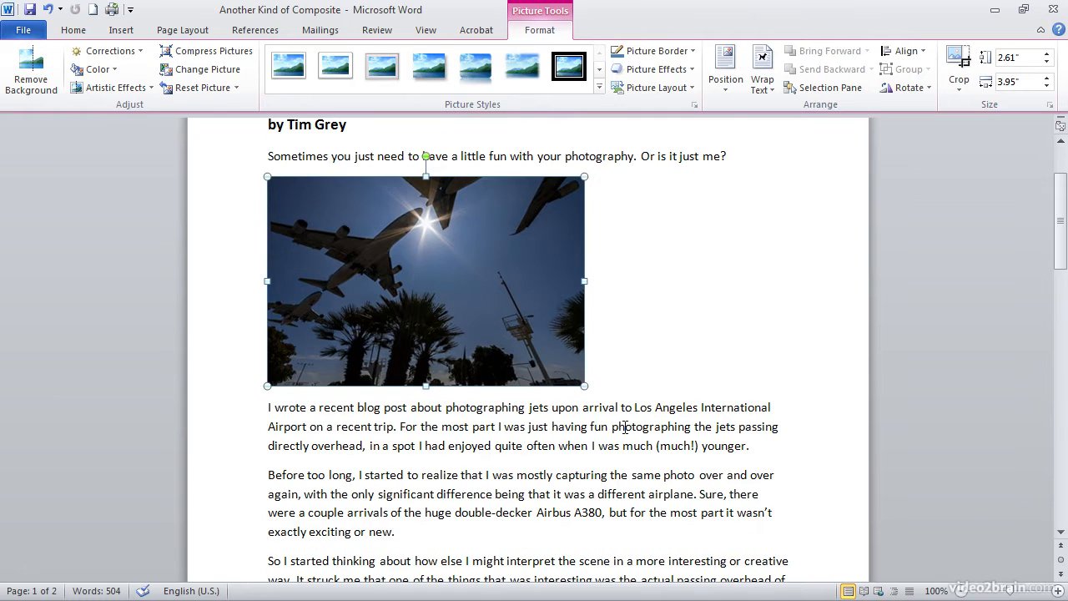
key("ctrl+z")
Center the composite jet photo on the page with Home's Center alignment.
left_click(73, 32)
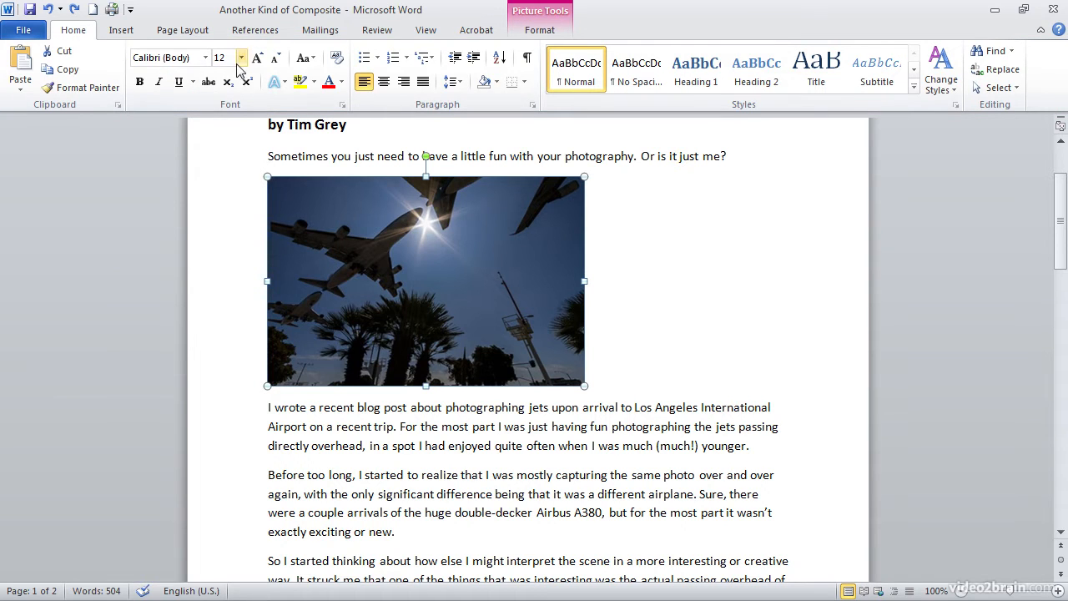
left_click(383, 83)
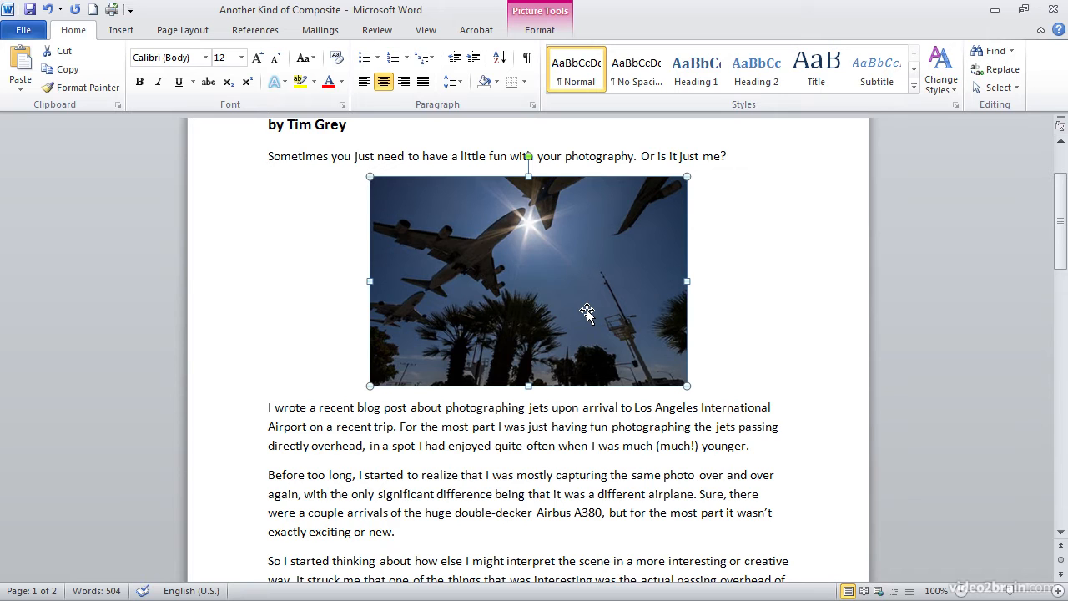
scroll(587, 311, "down", 5)
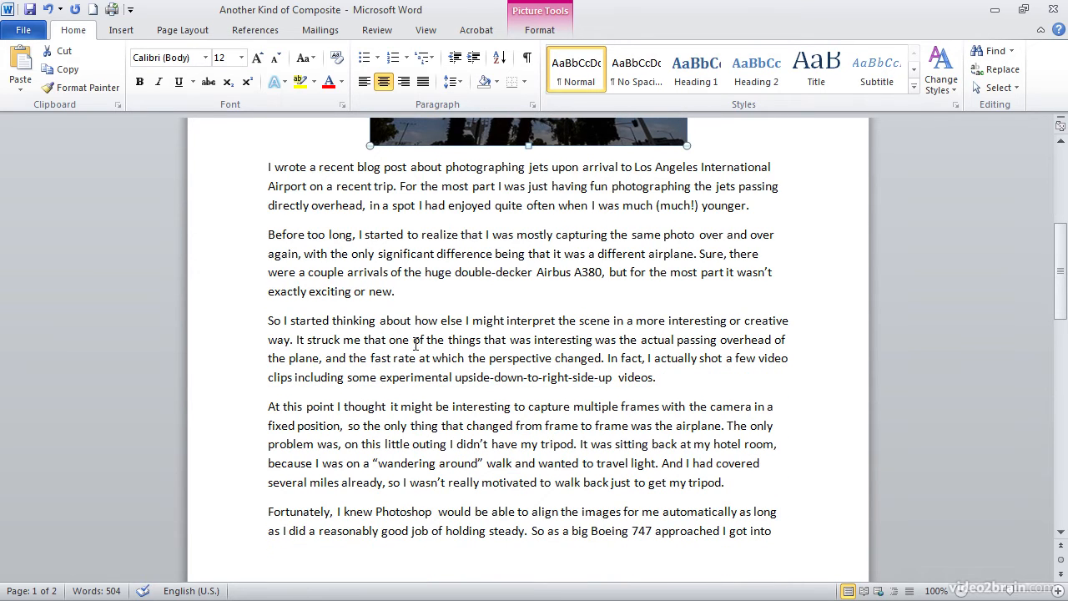
Insert the '747 Landing Frames' image at the start of the 'At this point' paragraph.
left_click(268, 406)
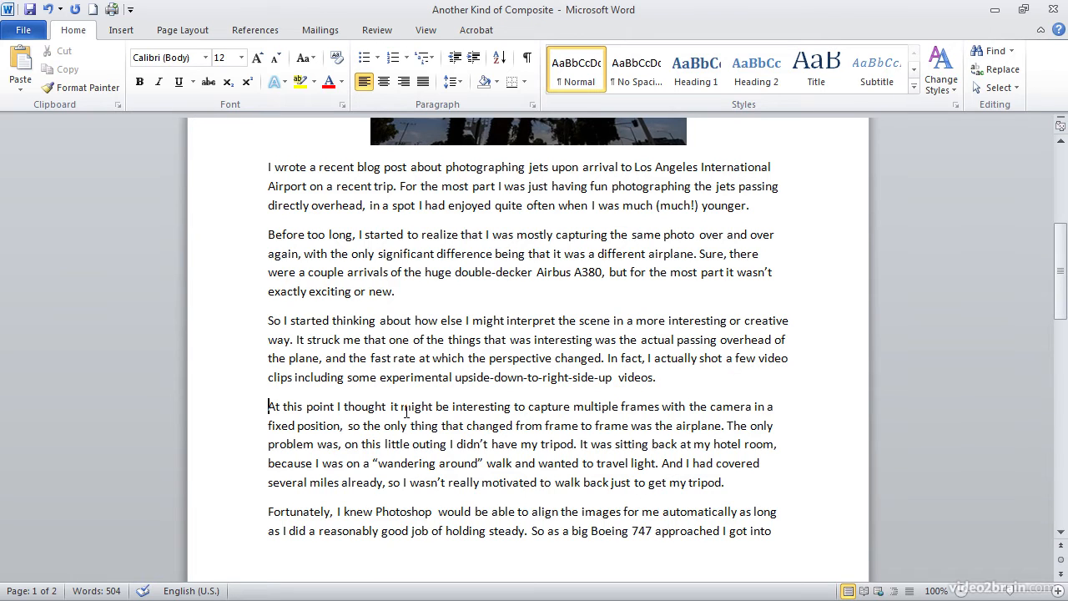
left_click(125, 32)
left_click(175, 67)
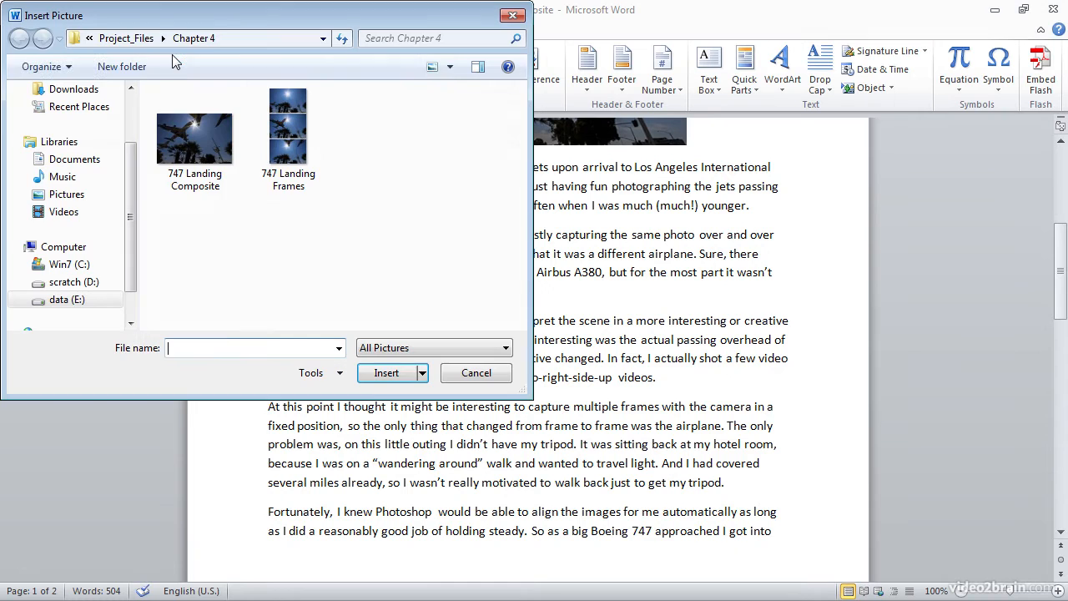
left_click(286, 134)
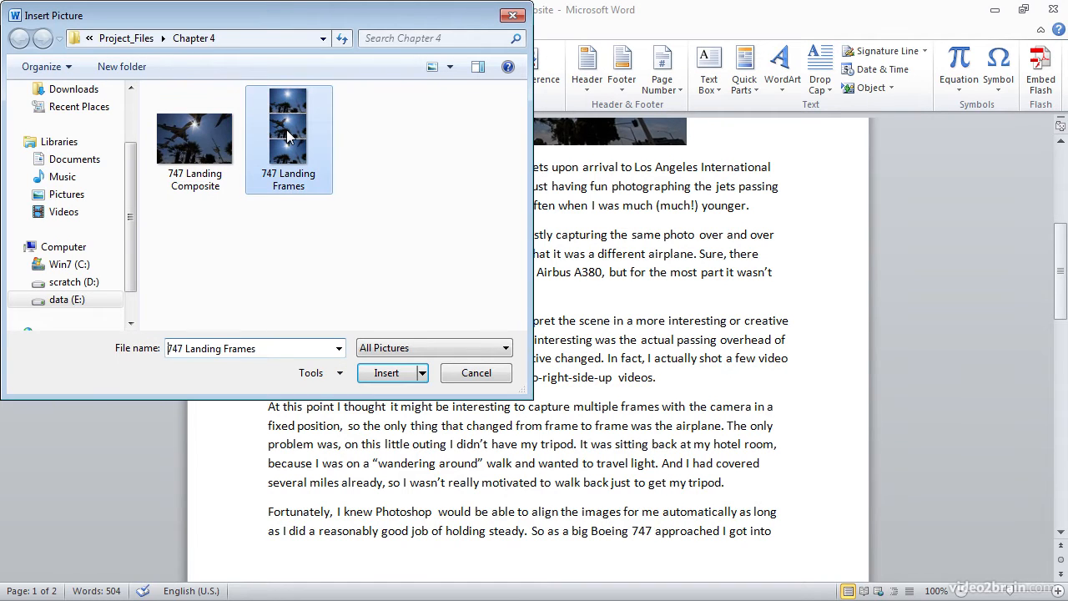
left_click(388, 367)
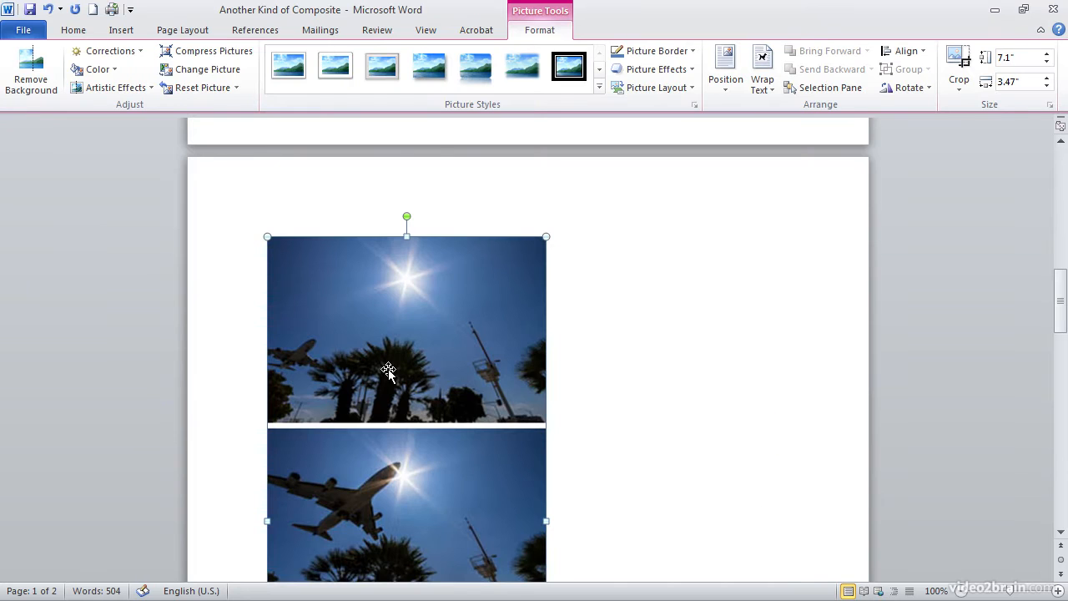
scroll(388, 371, "down", 8)
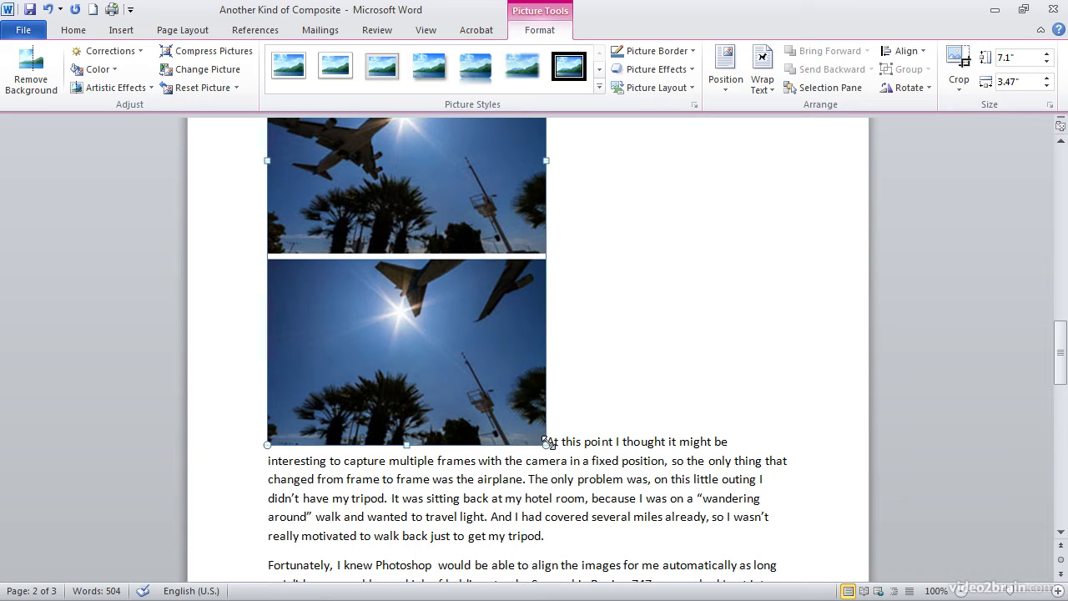
Set the frames image's text wrapping to Square.
left_click(767, 90)
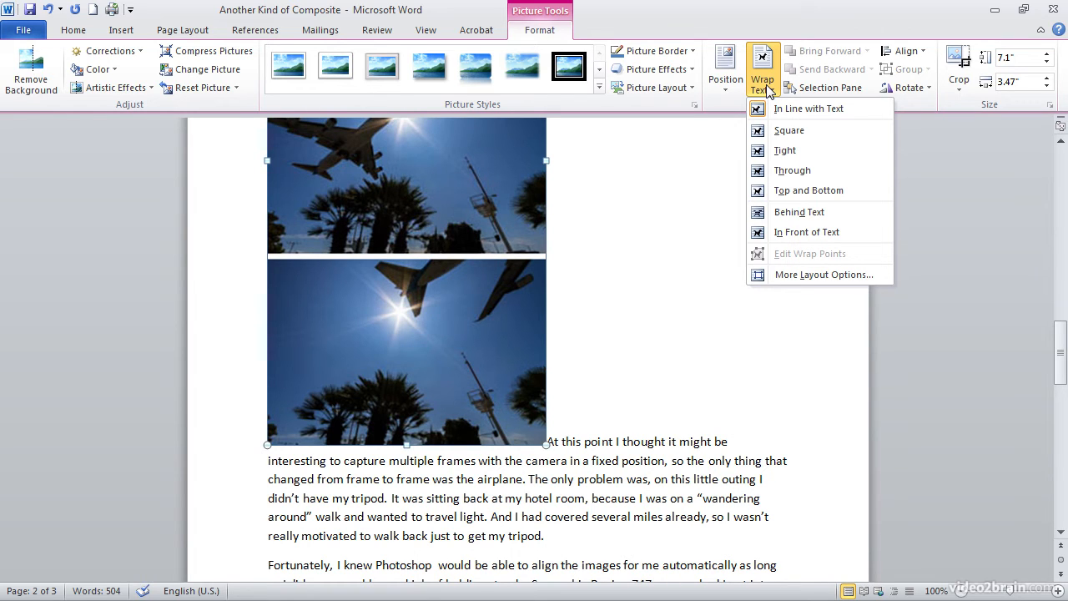
left_click(794, 135)
scroll(758, 234, "up", 2)
Drag the frames image down beside the 'I don't pretend' closing paragraphs.
scroll(756, 249, "up", 6)
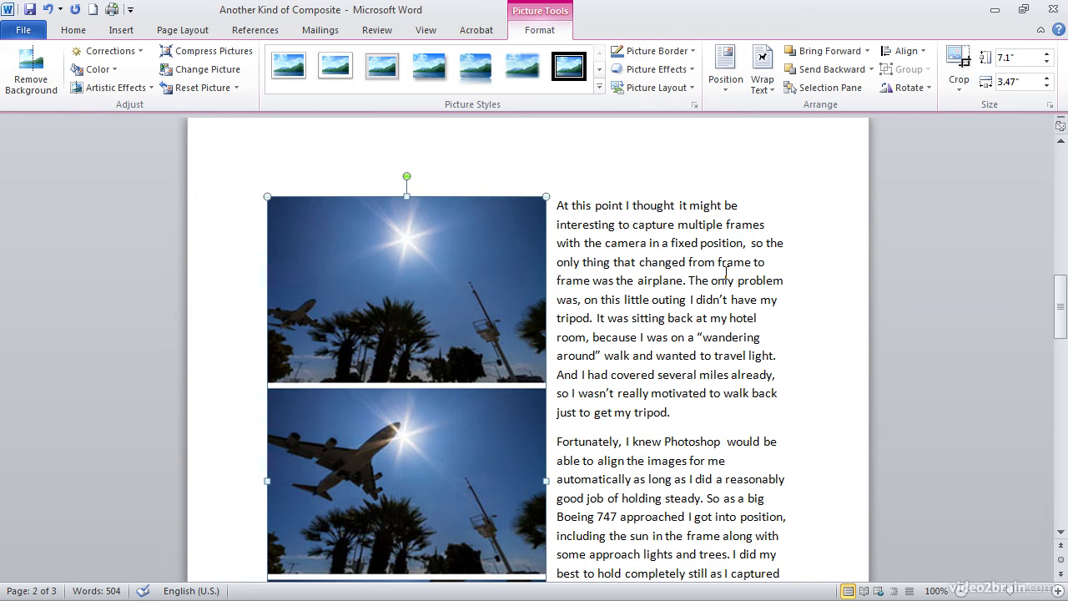
scroll(480, 331, "down", 4)
left_click_drag(438, 260, 432, 413)
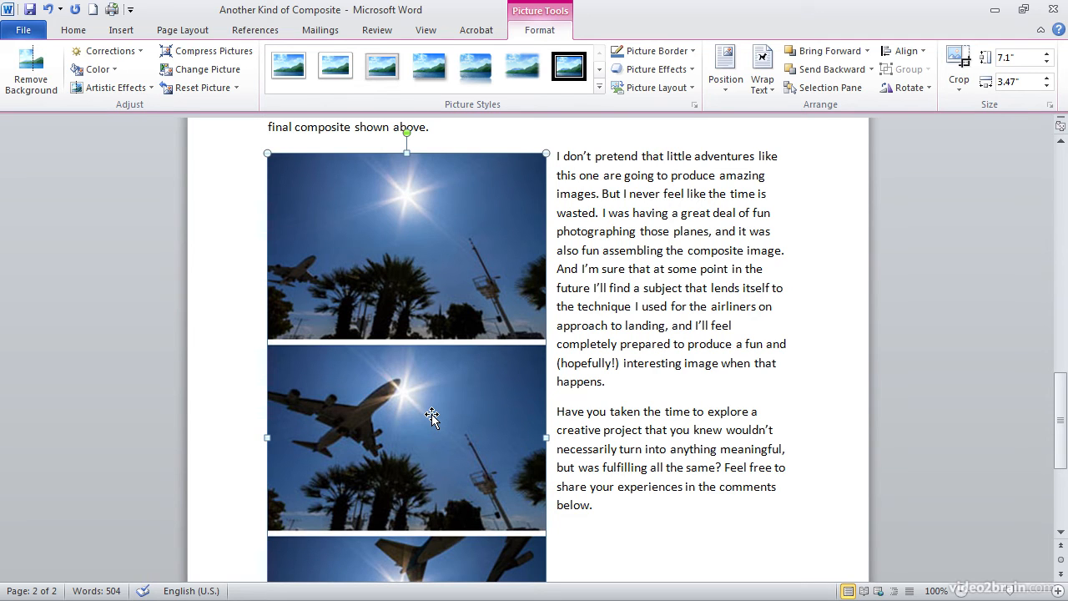
Position the frames image at Middle Right with square text wrapping.
left_click(725, 93)
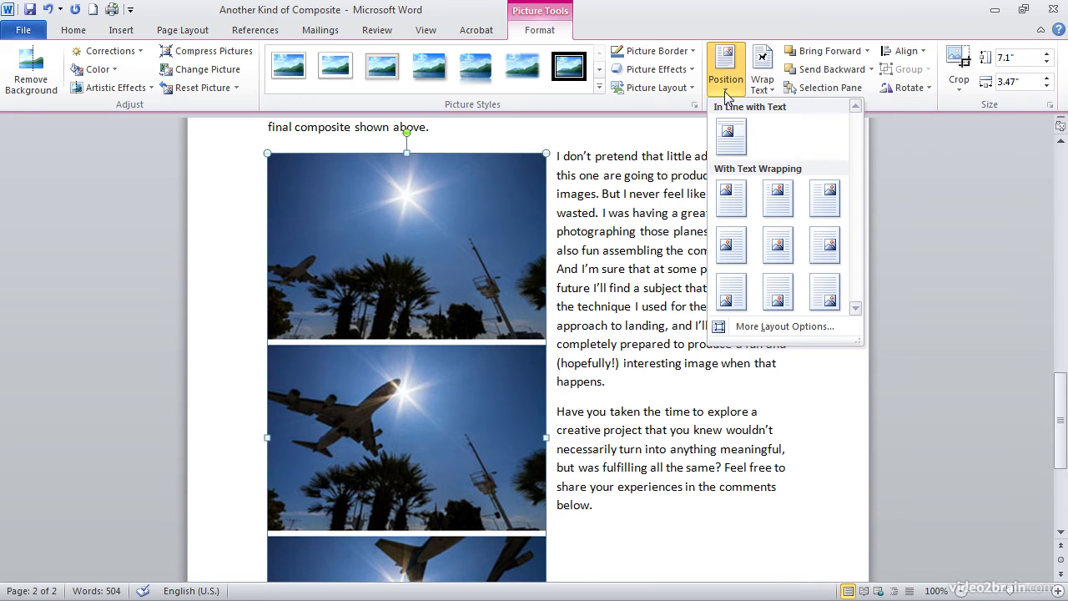
left_click(829, 244)
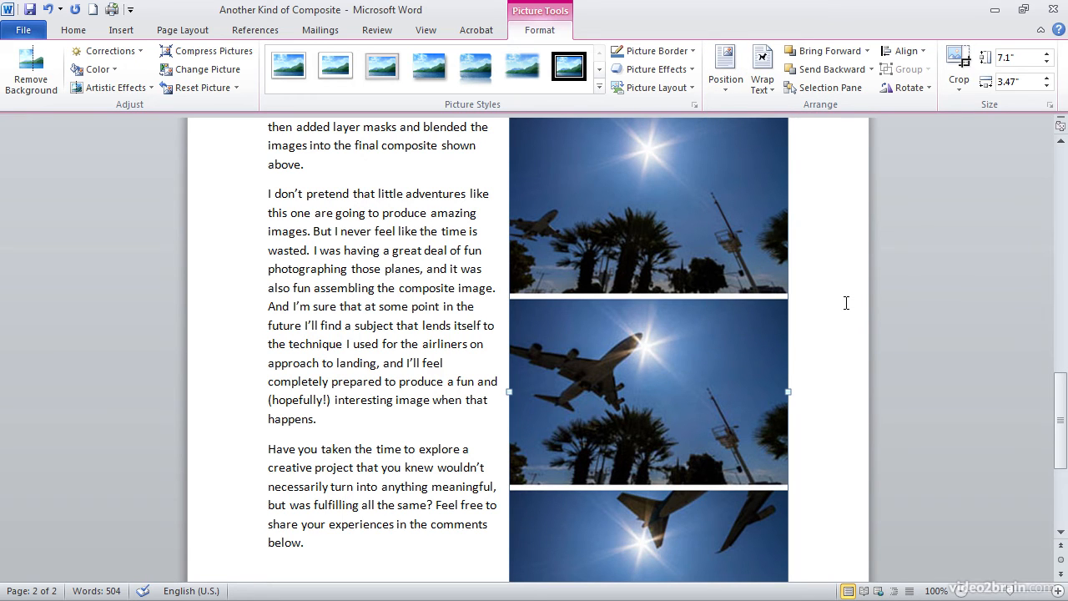
scroll(846, 303, "up", 6)
scroll(844, 332, "down", 4)
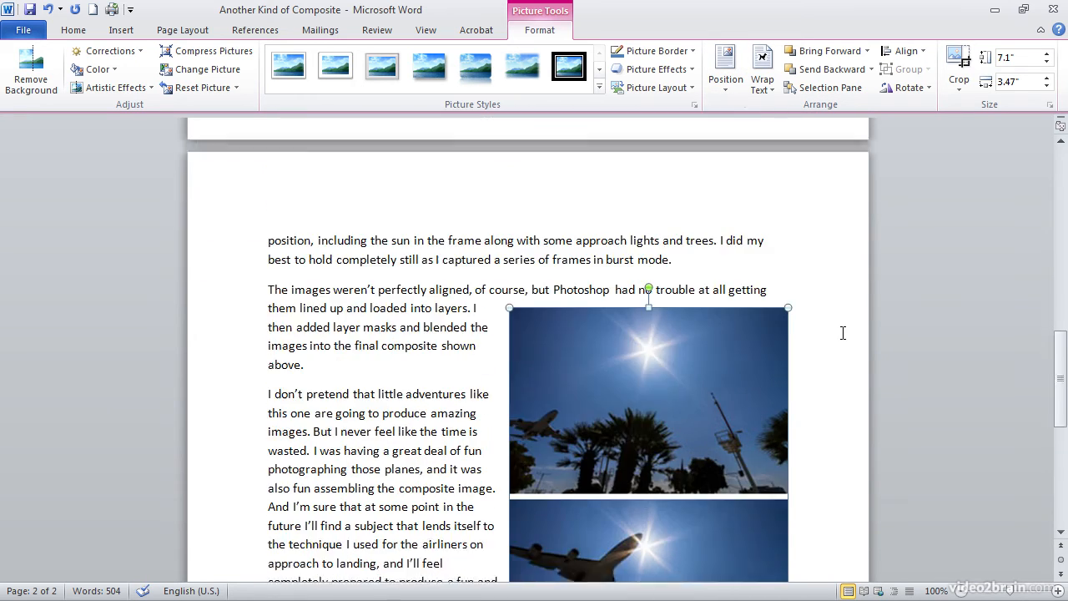
scroll(843, 333, "down", 5)
scroll(841, 331, "up", 9)
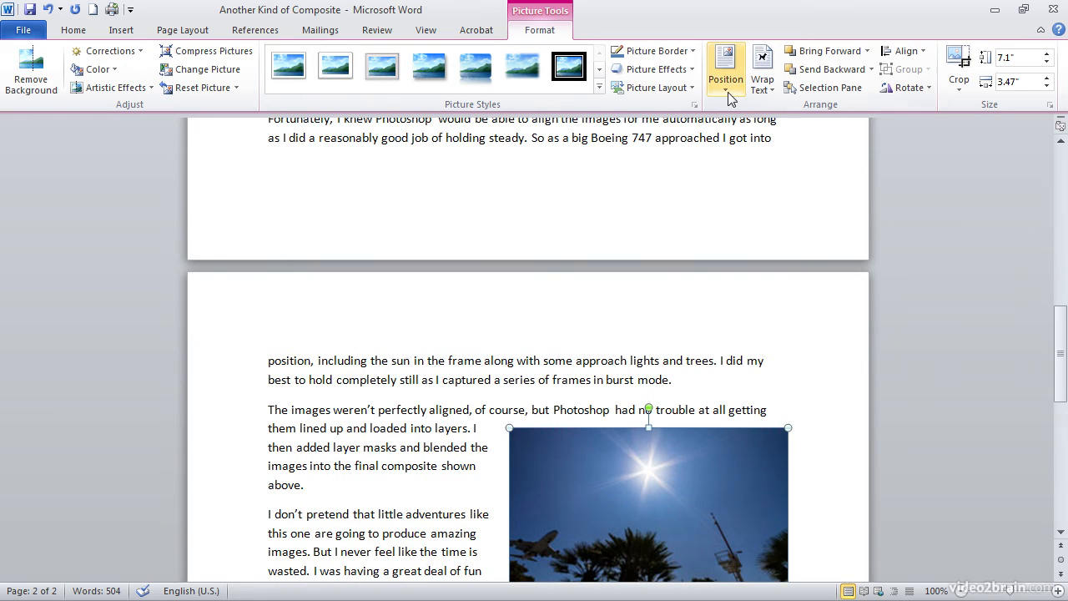
Move the frames image to Top Right so text flows down its left side.
left_click(725, 67)
left_click(821, 198)
scroll(823, 387, "down", 8)
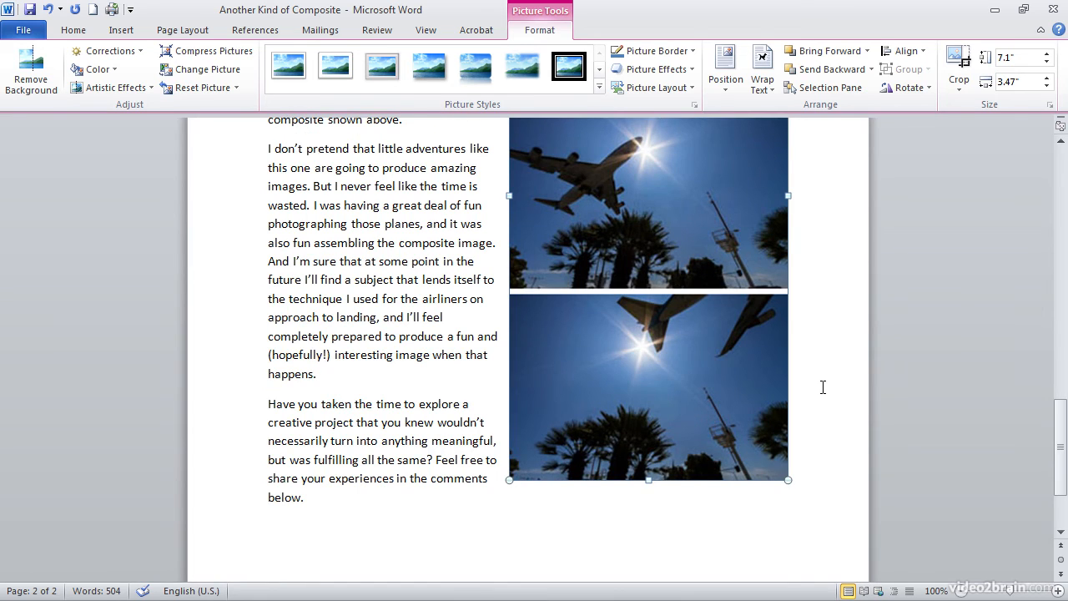
scroll(823, 386, "up", 5)
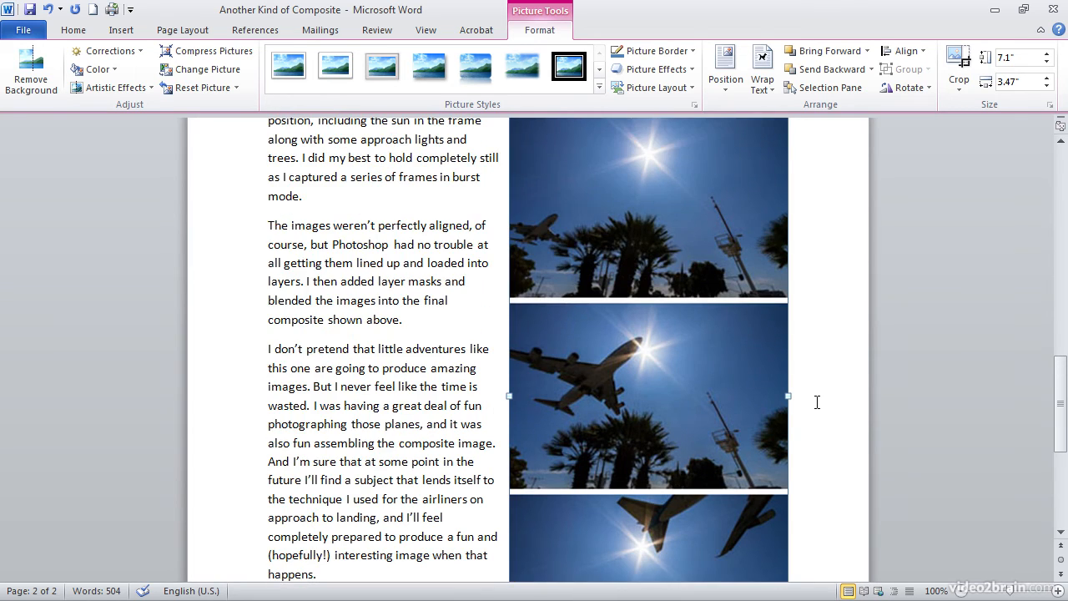
scroll(817, 402, "up", 10)
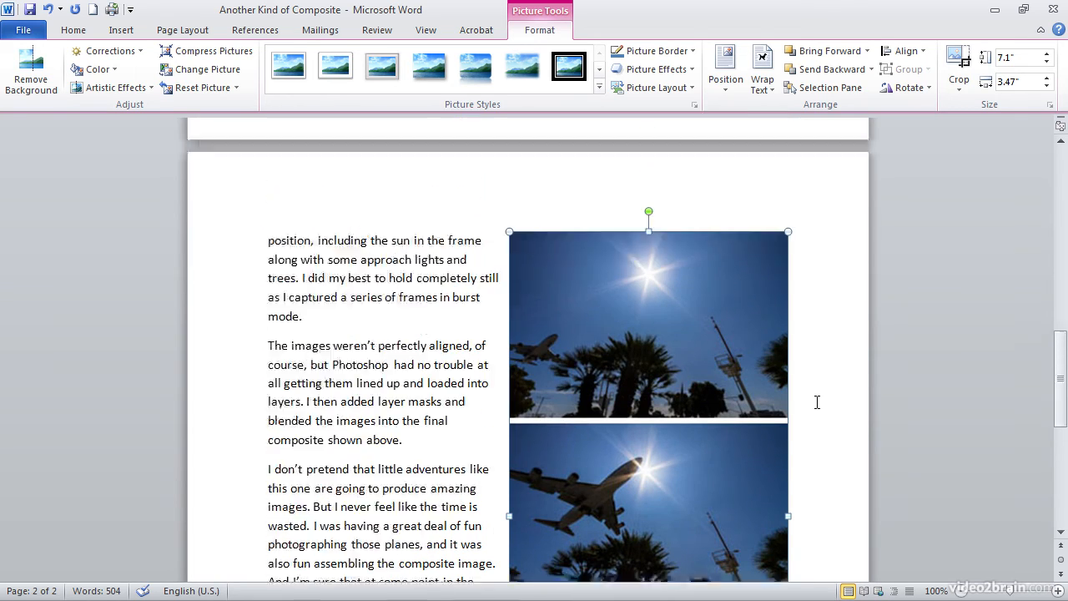
scroll(817, 407, "up", 12)
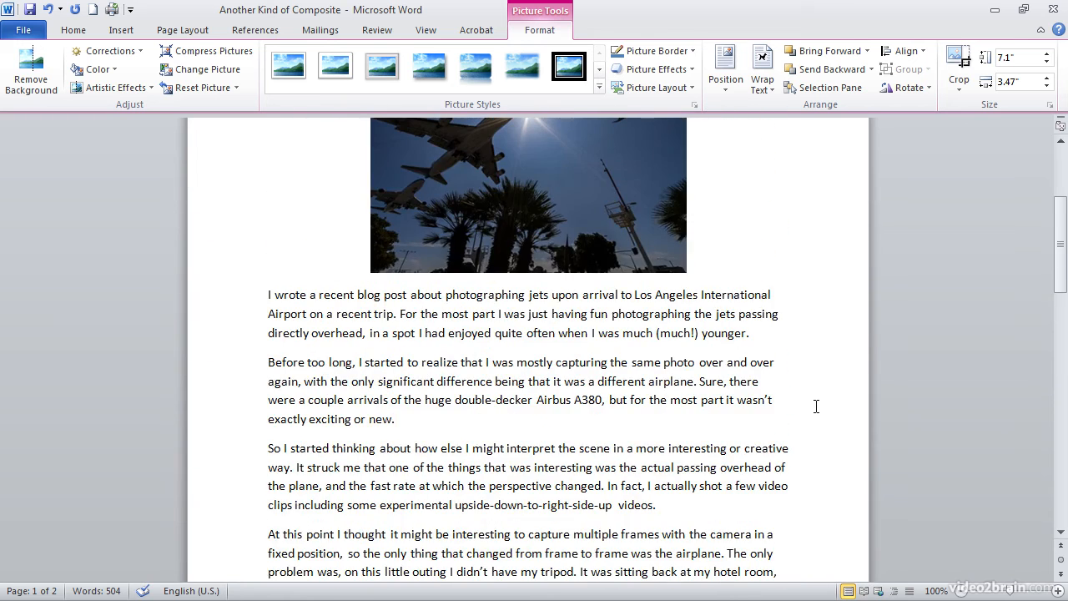